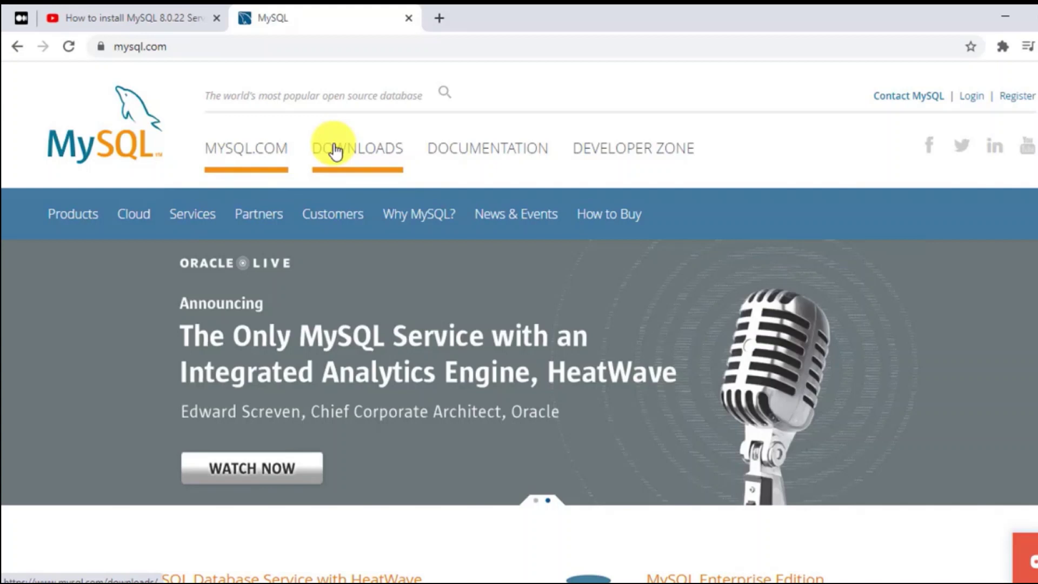
# Download the 422.4M MySQL Installer 8.0.23 for Windows from the MySQL Community (GPL) Downloads
pyautogui.click(335, 152)
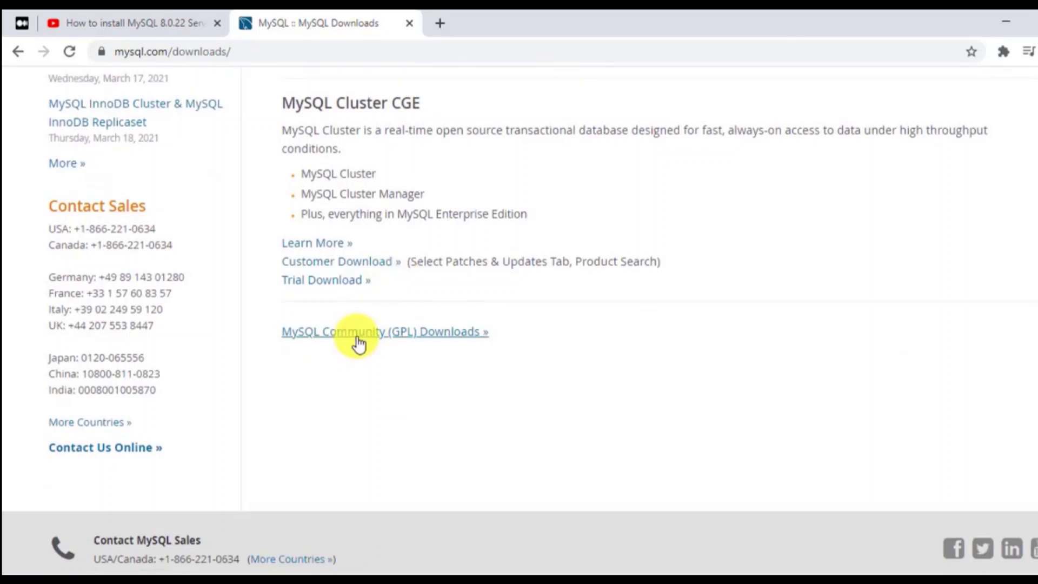
pyautogui.click(359, 332)
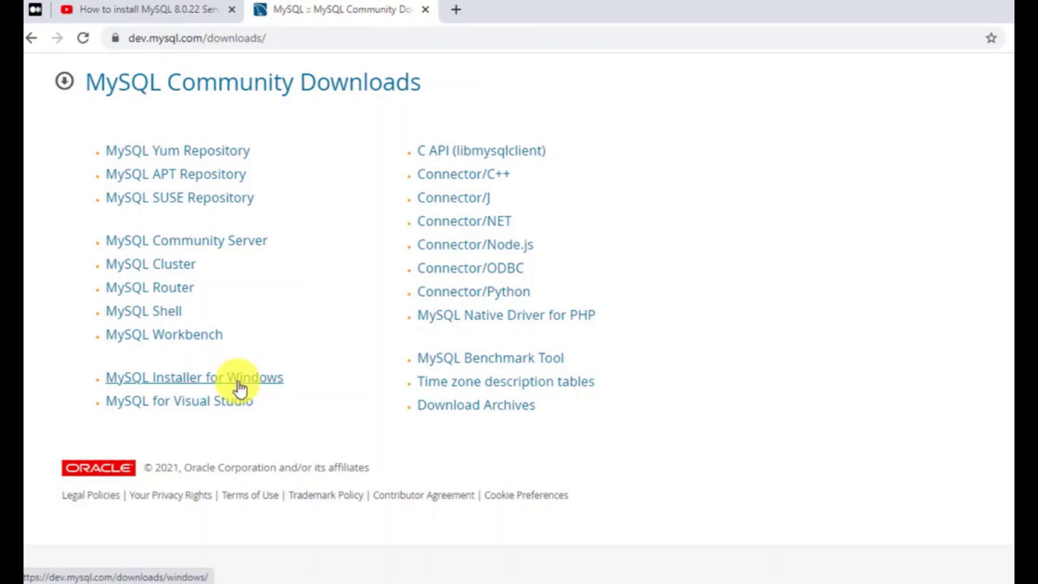
pyautogui.click(240, 388)
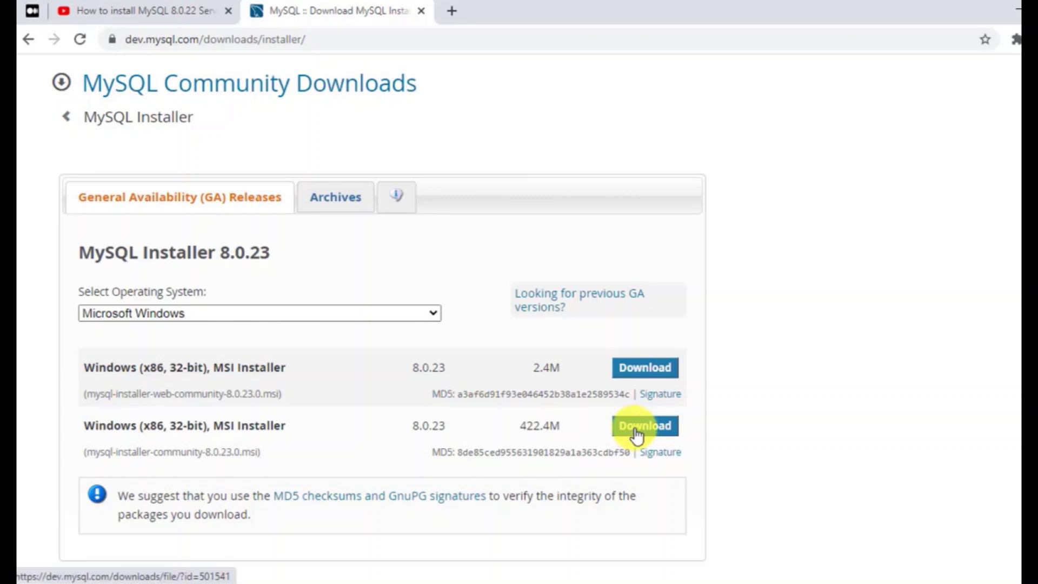
pyautogui.click(638, 431)
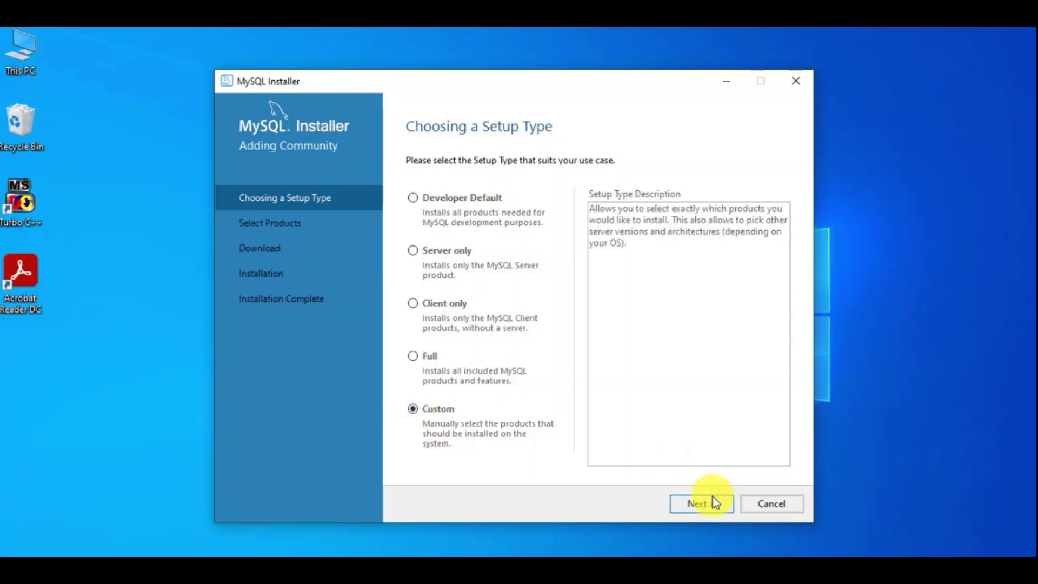
# Proceed with the Custom setup type and add MySQL Server 8.0.23 - X64 to the products to be installed
pyautogui.click(701, 503)
pyautogui.click(413, 232)
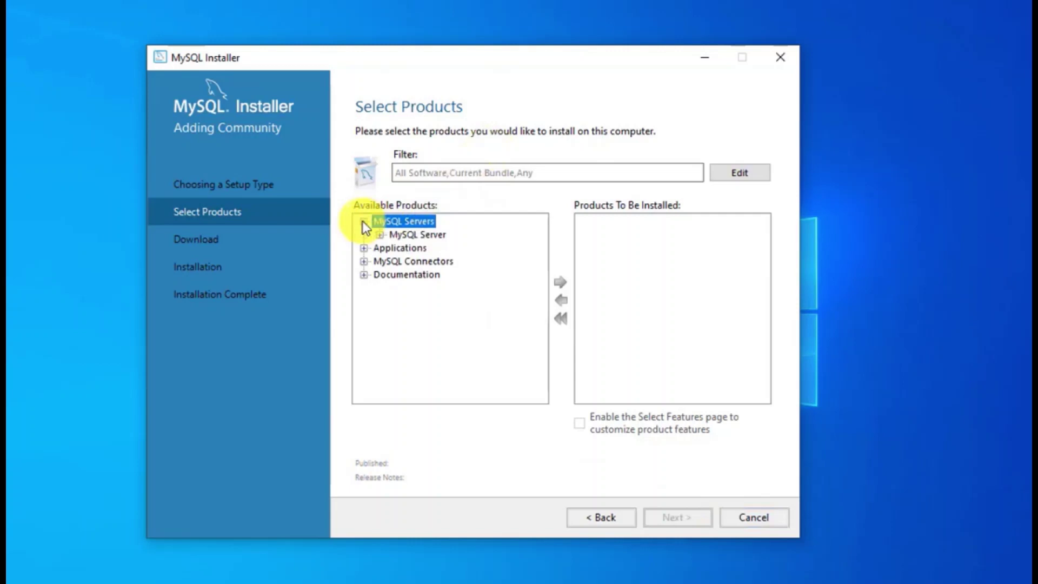
pyautogui.click(380, 235)
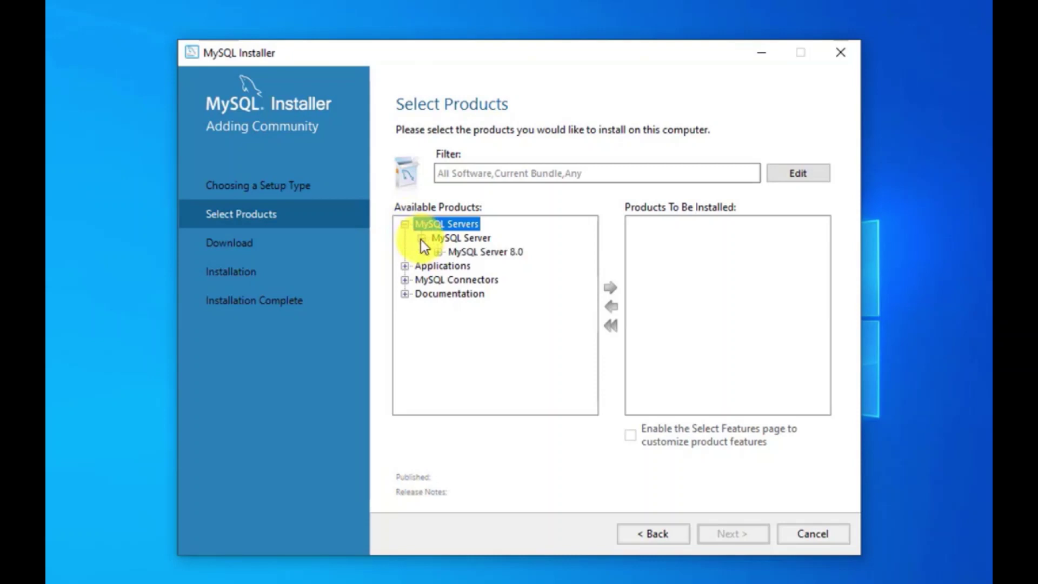
pyautogui.click(438, 253)
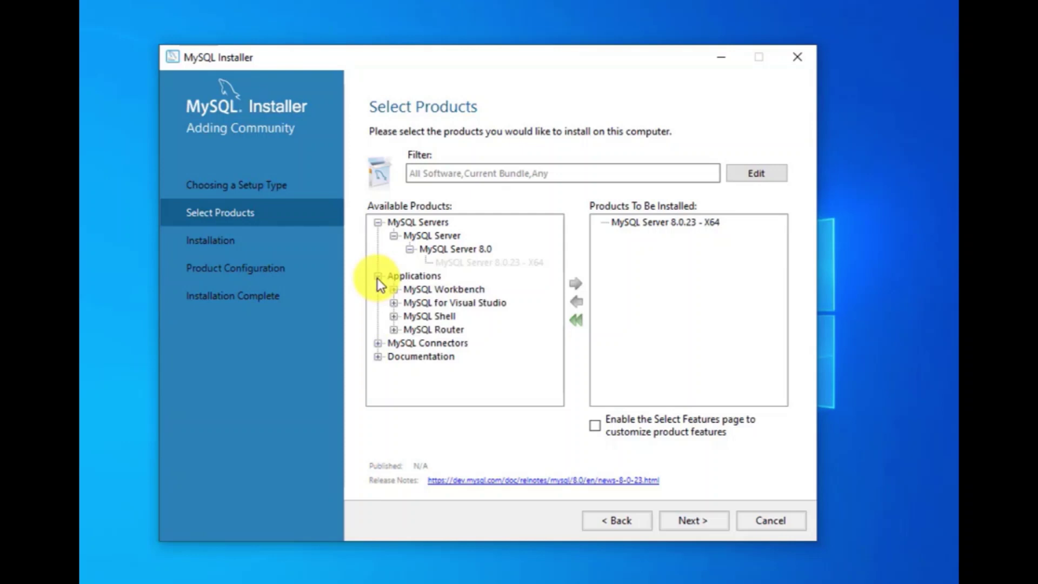
# Add MySQL Workbench 8.0.23 - X64 from the Applications group to the products to be installed
pyautogui.click(394, 290)
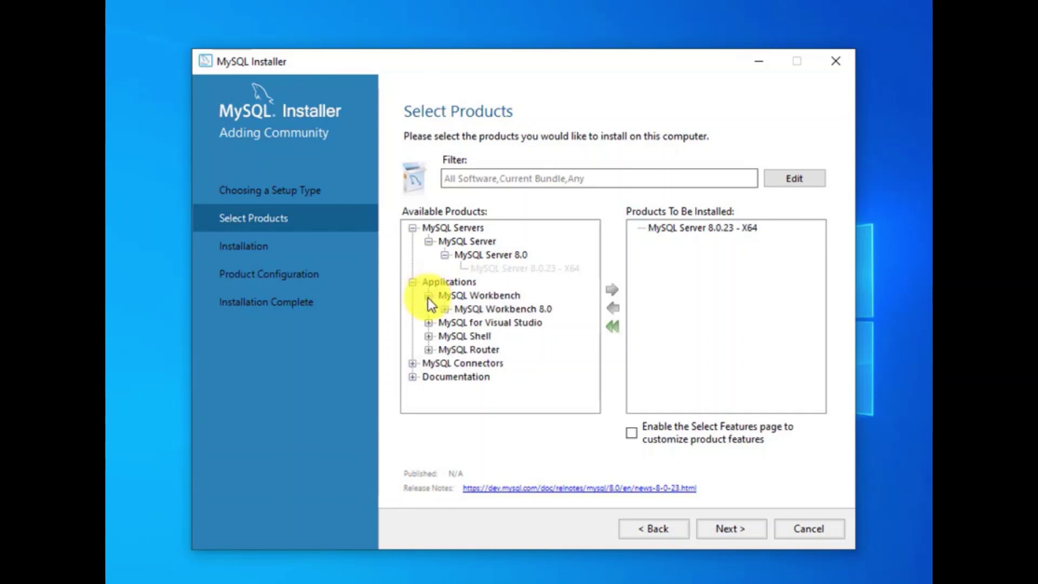
pyautogui.click(445, 310)
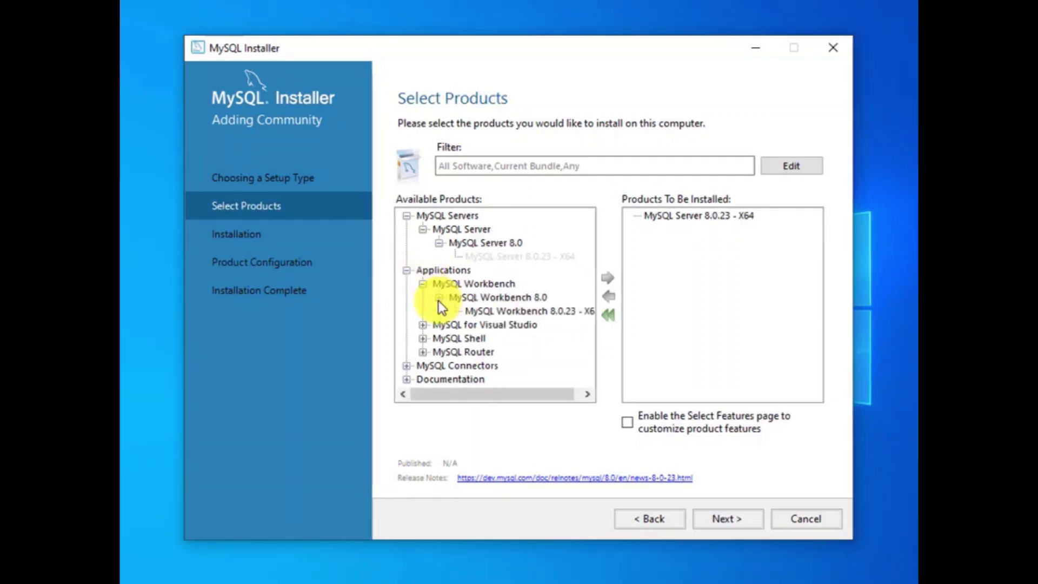
pyautogui.click(487, 311)
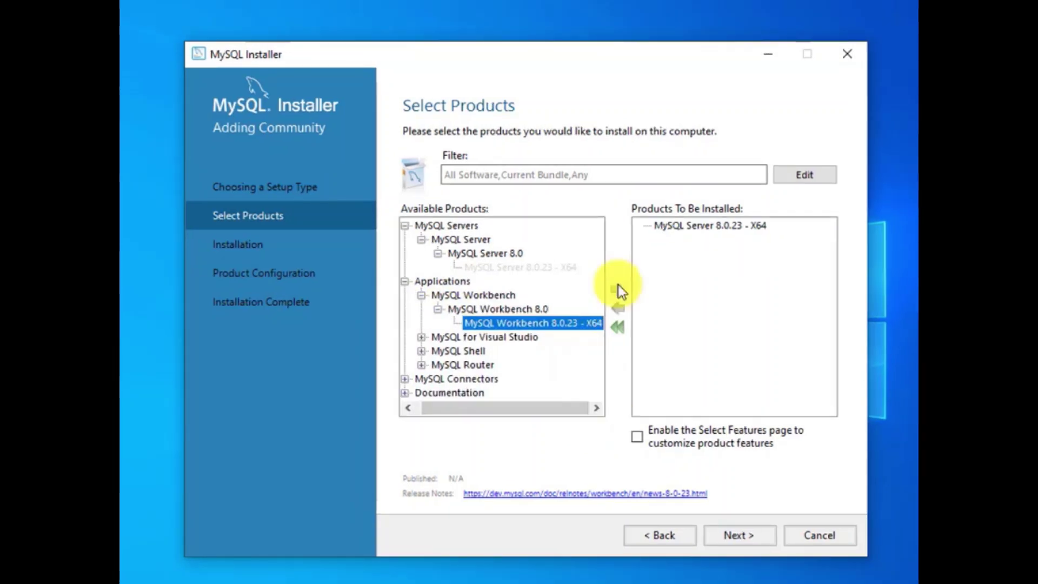
pyautogui.click(618, 291)
# Add MySQL Shell 8.0.23 - X64 to the products to be installed
pyautogui.click(559, 376)
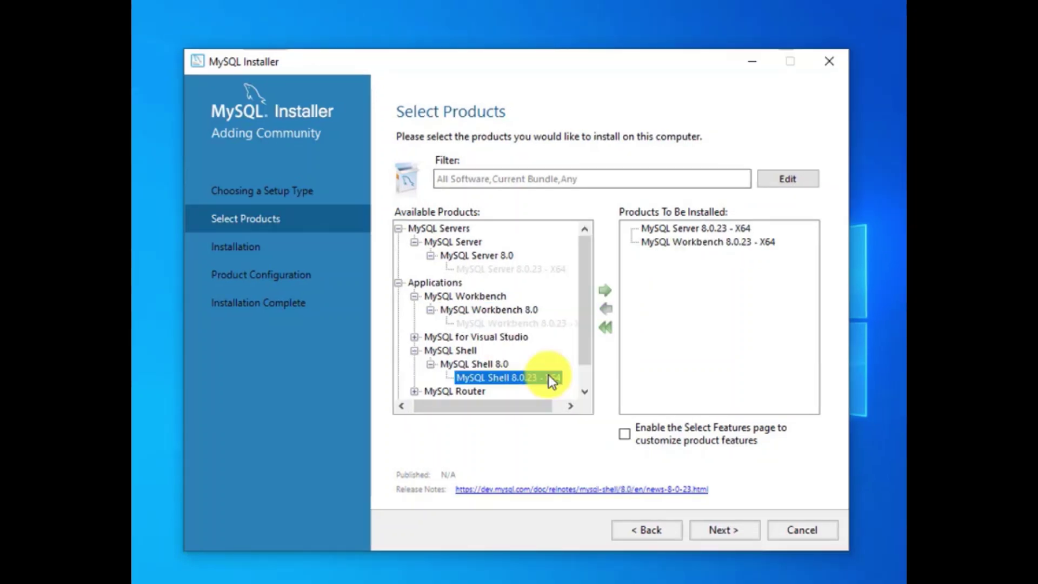
pyautogui.click(604, 291)
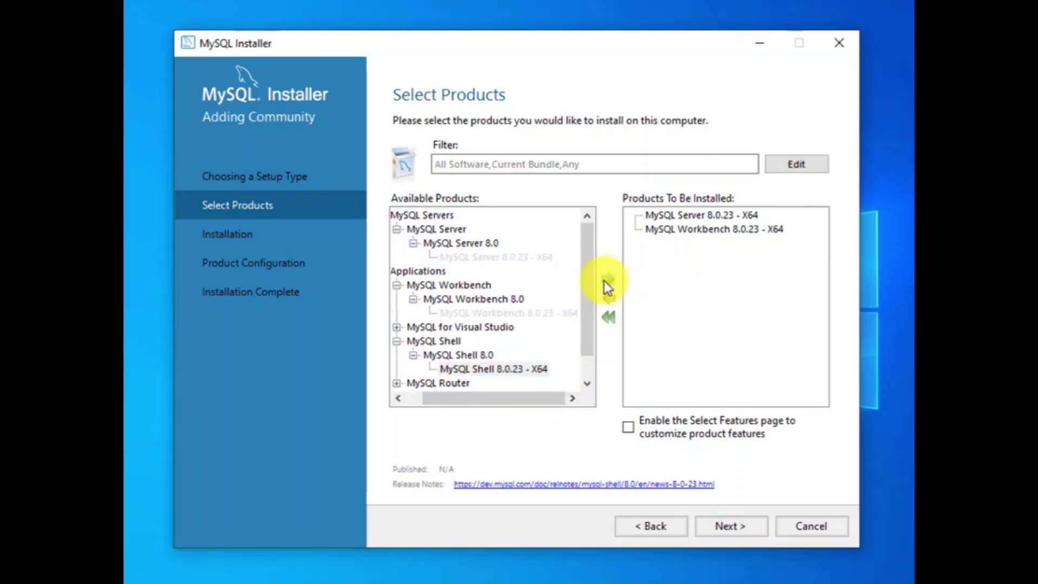
pyautogui.click(606, 282)
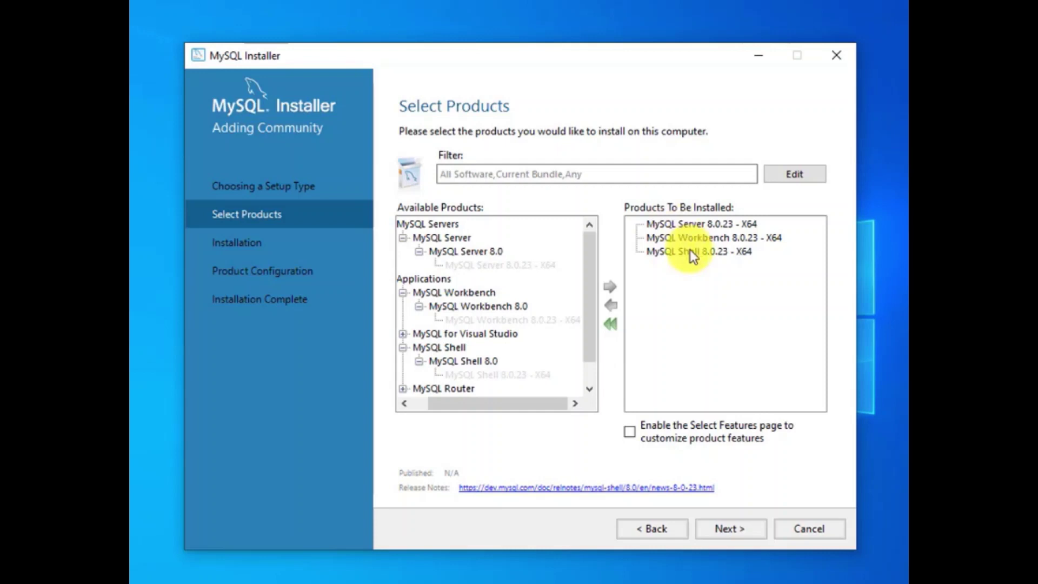
# Install the selected MySQL Server, Workbench and Shell products and proceed to product configuration
pyautogui.click(732, 524)
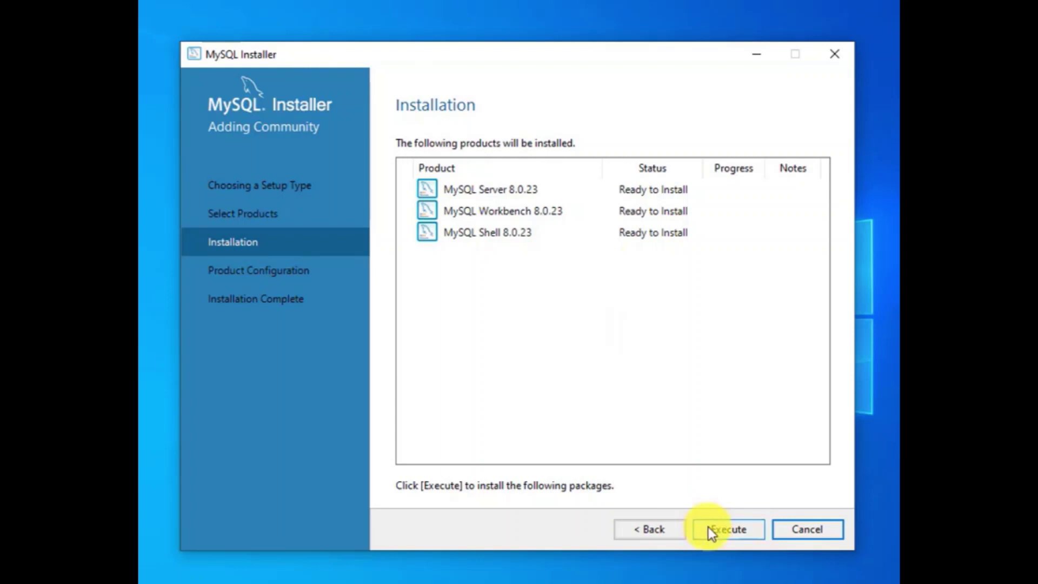
pyautogui.click(708, 527)
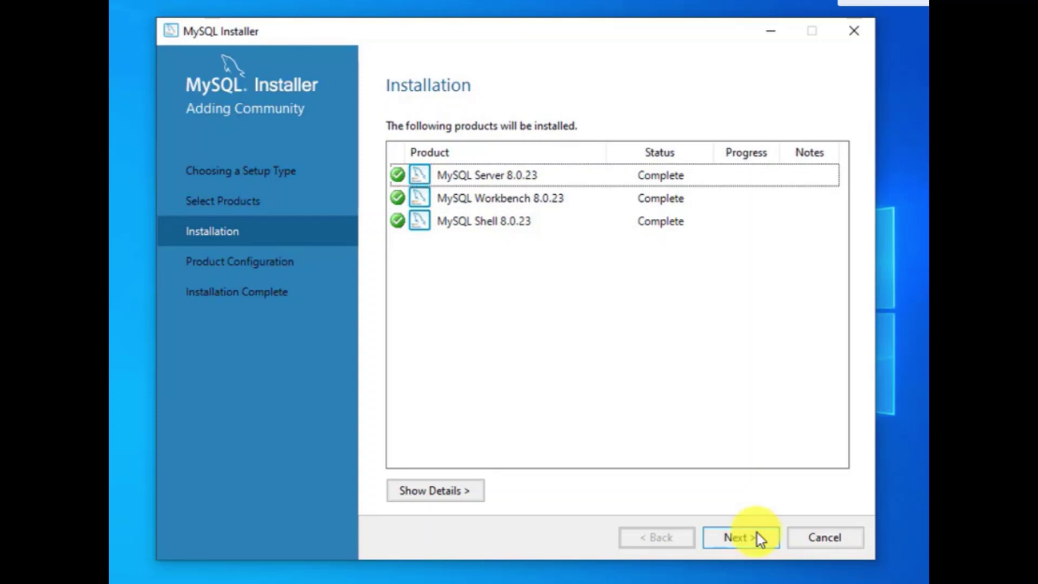
pyautogui.click(757, 534)
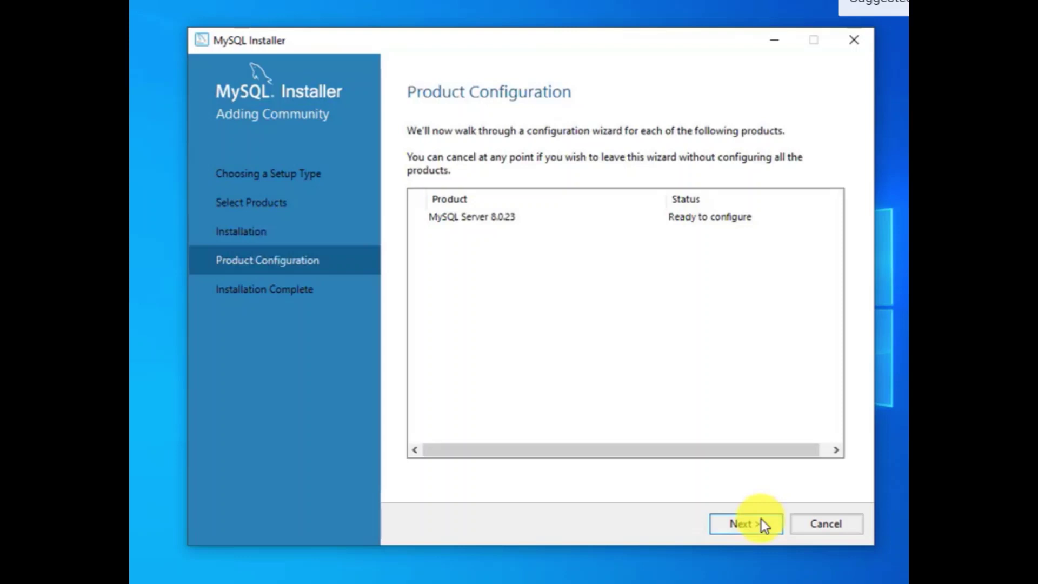
# Configure MySQL Server with a root account password and the MySQL80 Windows service under the Standard System Account, and apply the configuration
pyautogui.click(761, 520)
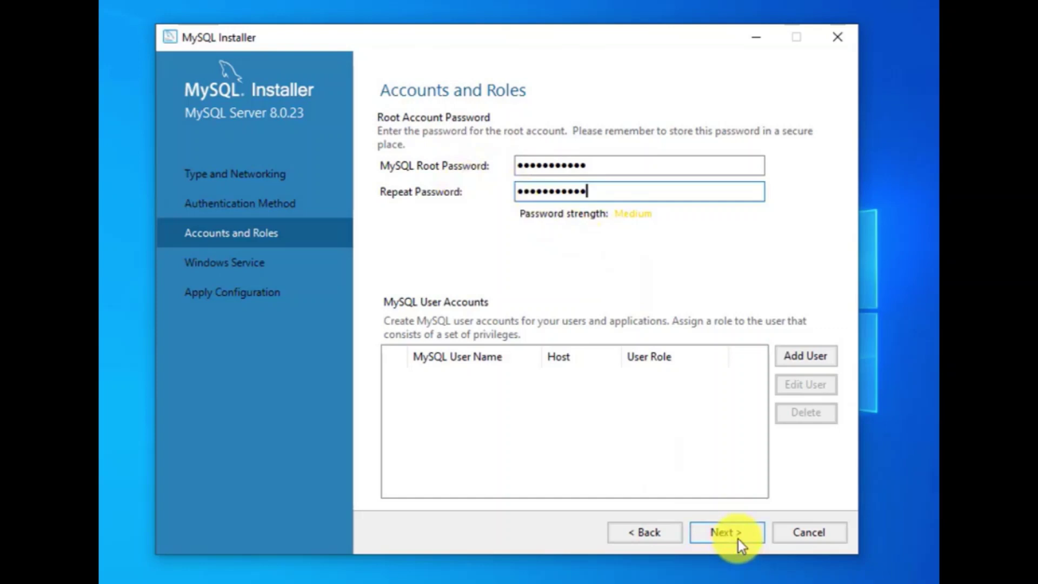
pyautogui.click(738, 539)
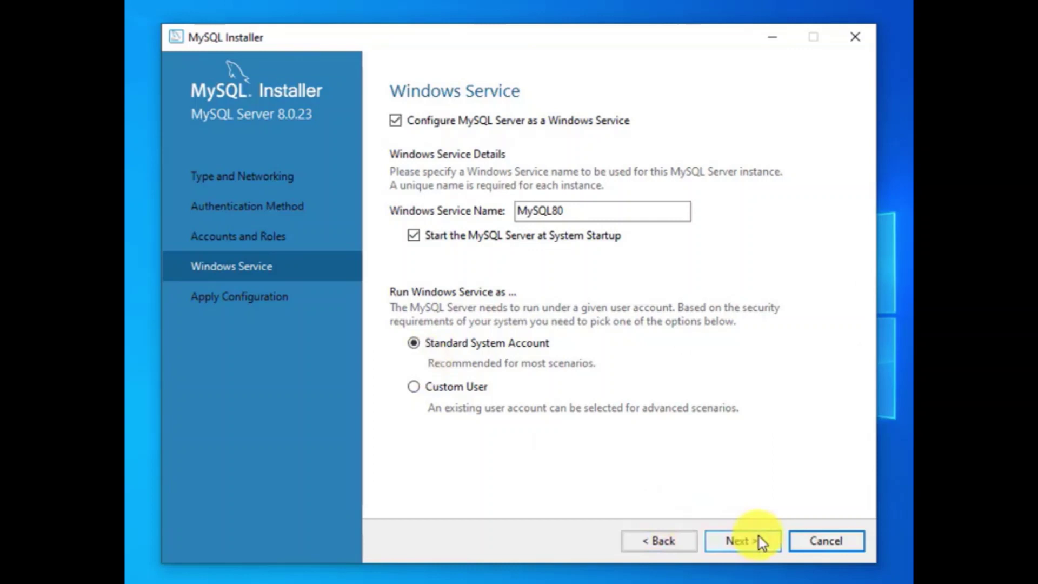
pyautogui.click(759, 538)
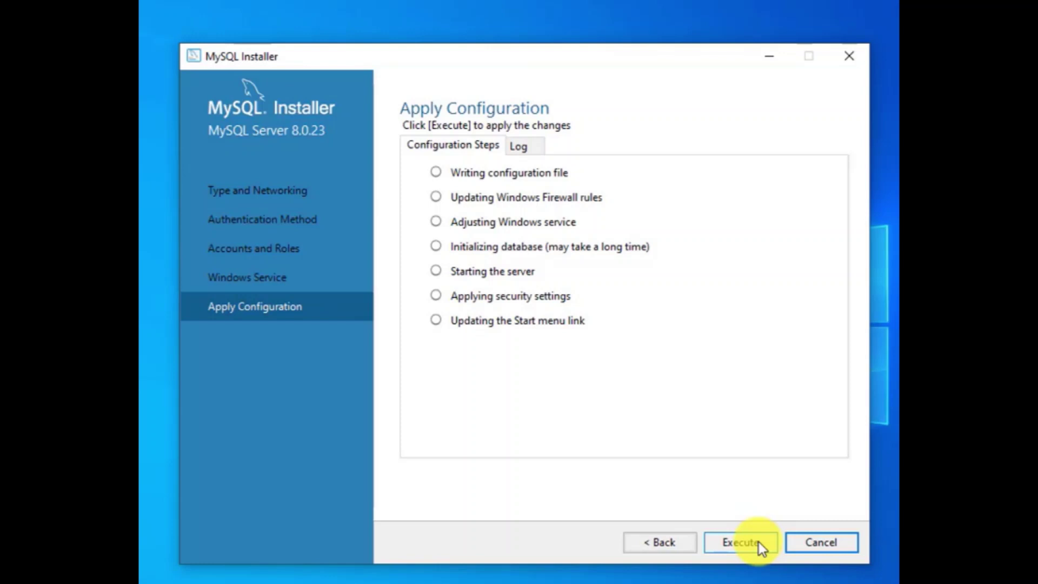
pyautogui.click(758, 541)
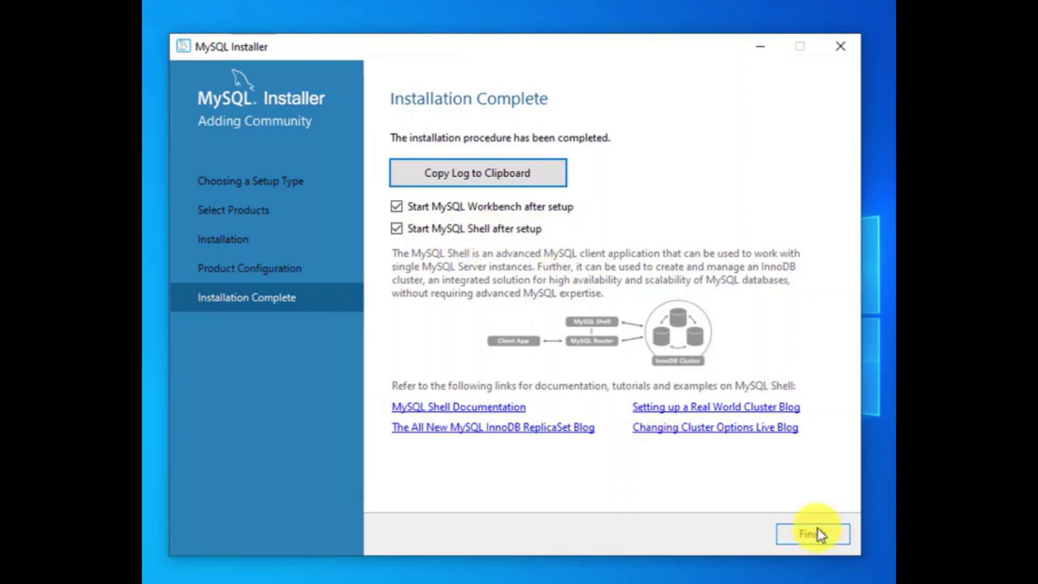
# Finish the setup with Workbench and Shell starting, and connect to Local instance MySQL80 using the root password, saving it in the vault
pyautogui.click(818, 530)
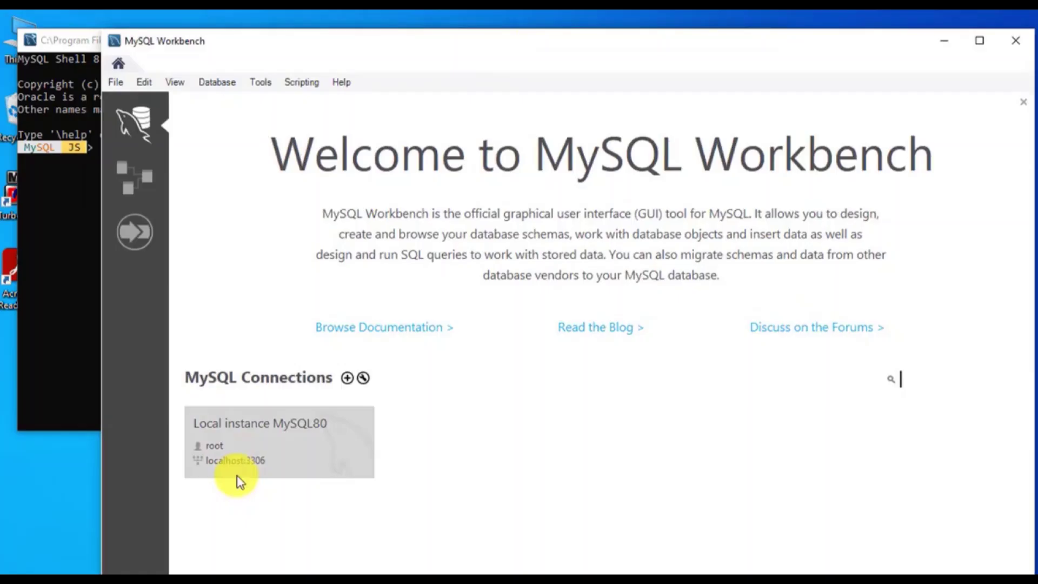
pyautogui.click(237, 474)
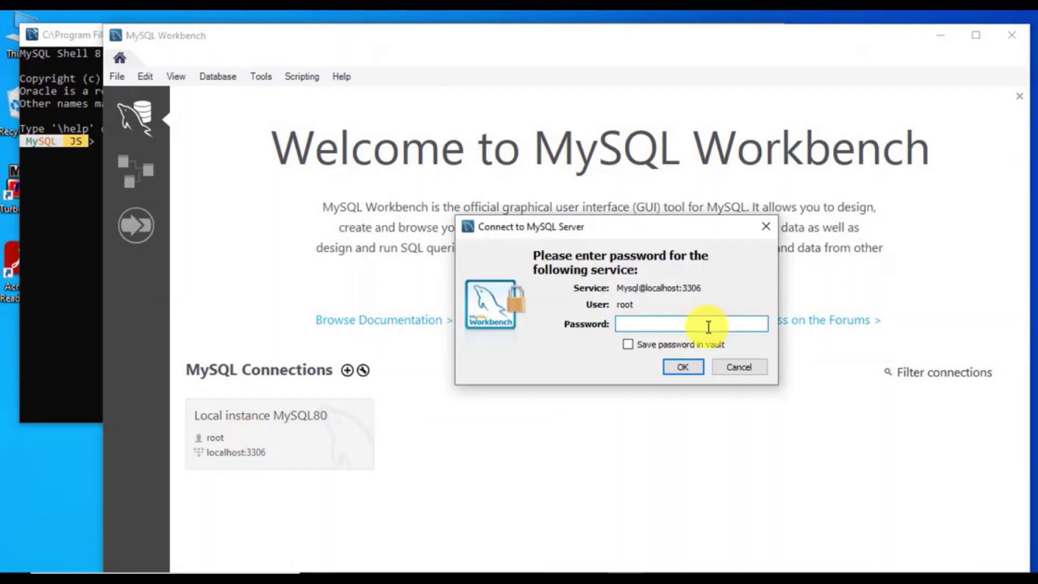
pyautogui.write('************')
pyautogui.click(627, 345)
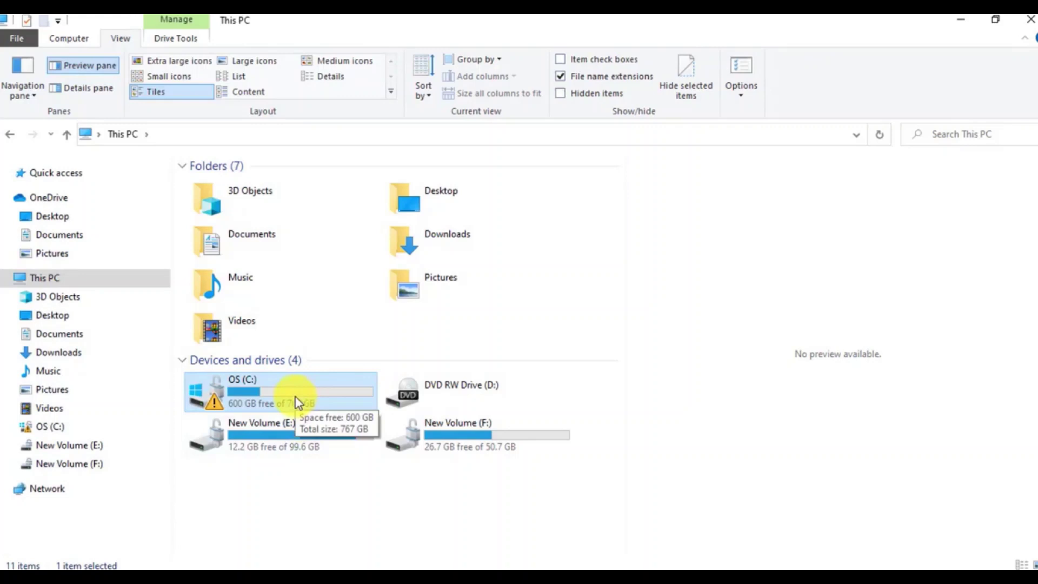
# Open Program Files on drive C: in File Explorer, and in Command Prompt change to C:\Program Files\MySQL\MySQL Server 8.0\bin
pyautogui.doubleClick(296, 397)
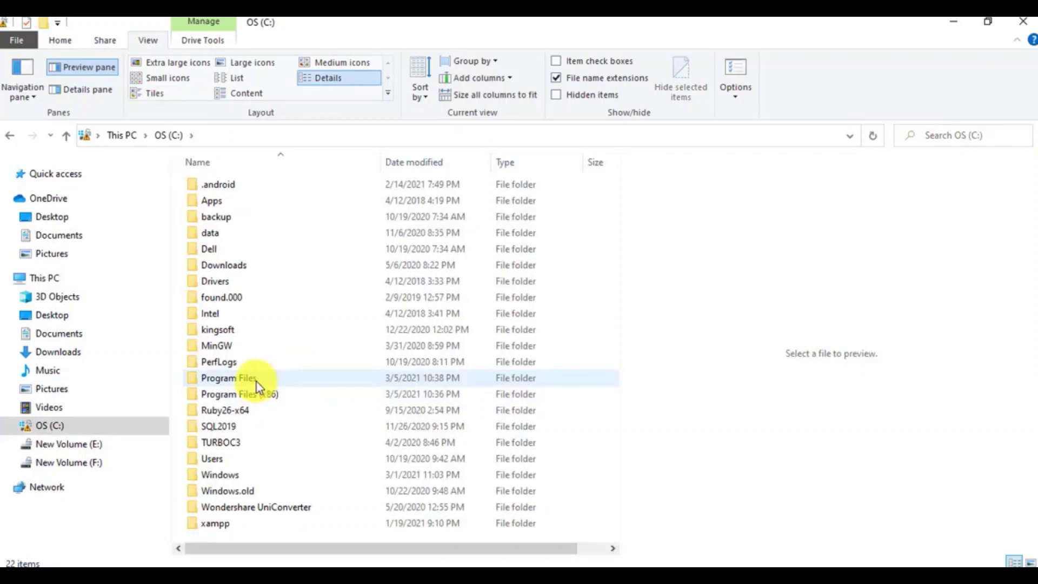
pyautogui.doubleClick(256, 381)
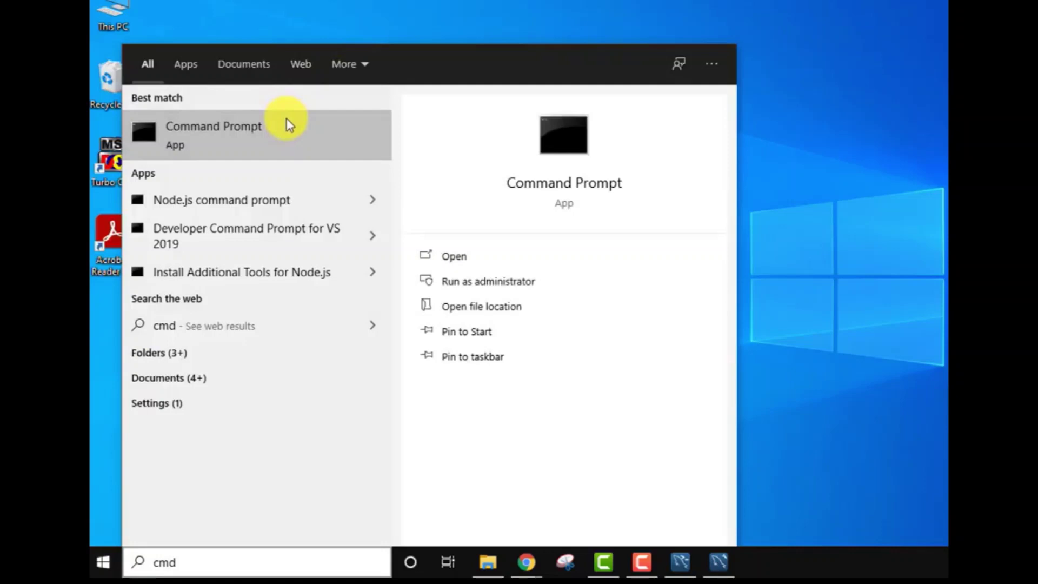
pyautogui.click(286, 126)
pyautogui.write('cd')
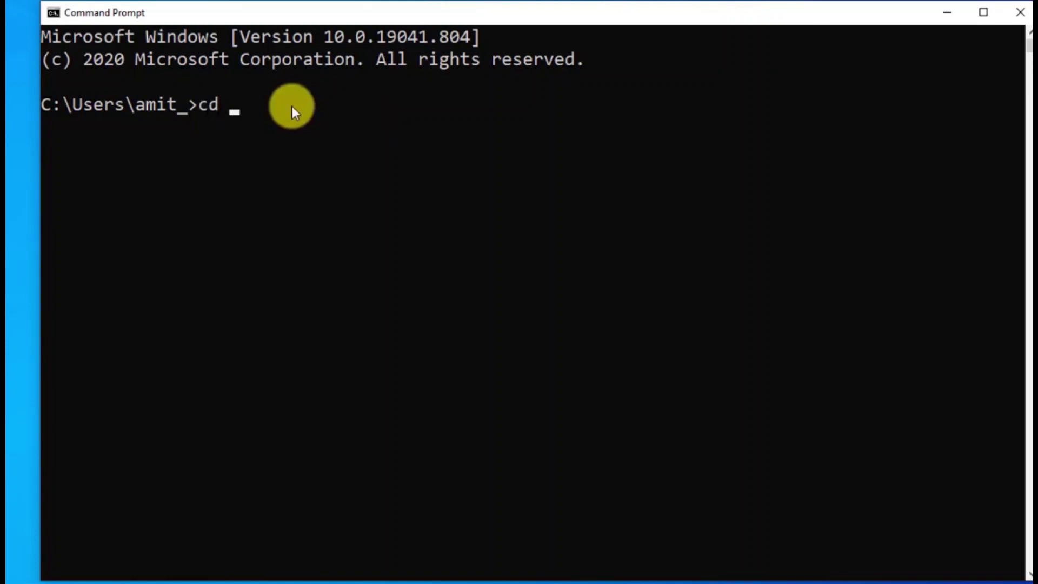
pyautogui.write('C:\\Program Files\\MySQL\\MySQL Server 8.0\\bin')
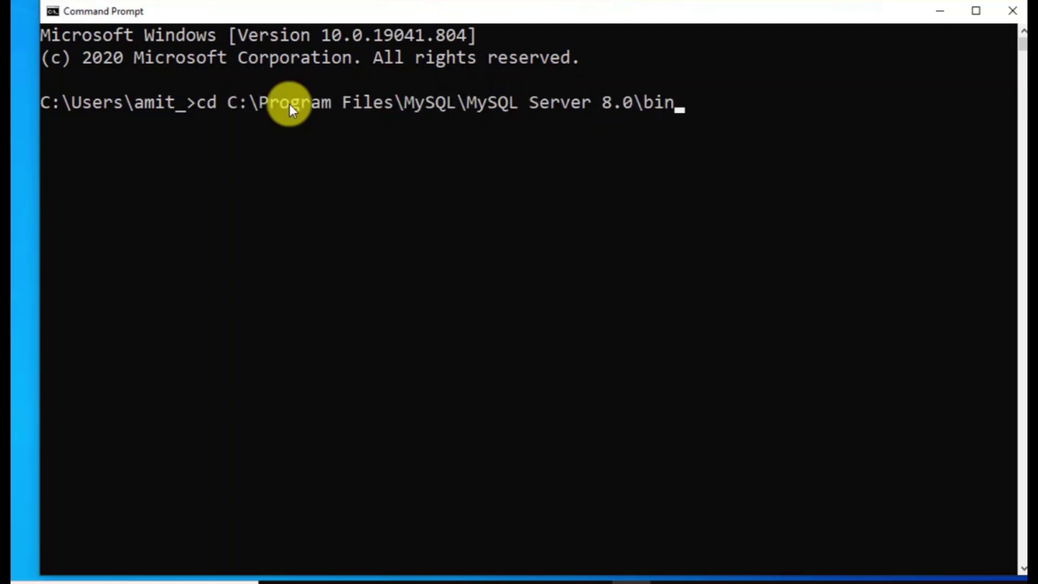
pyautogui.press('Return')
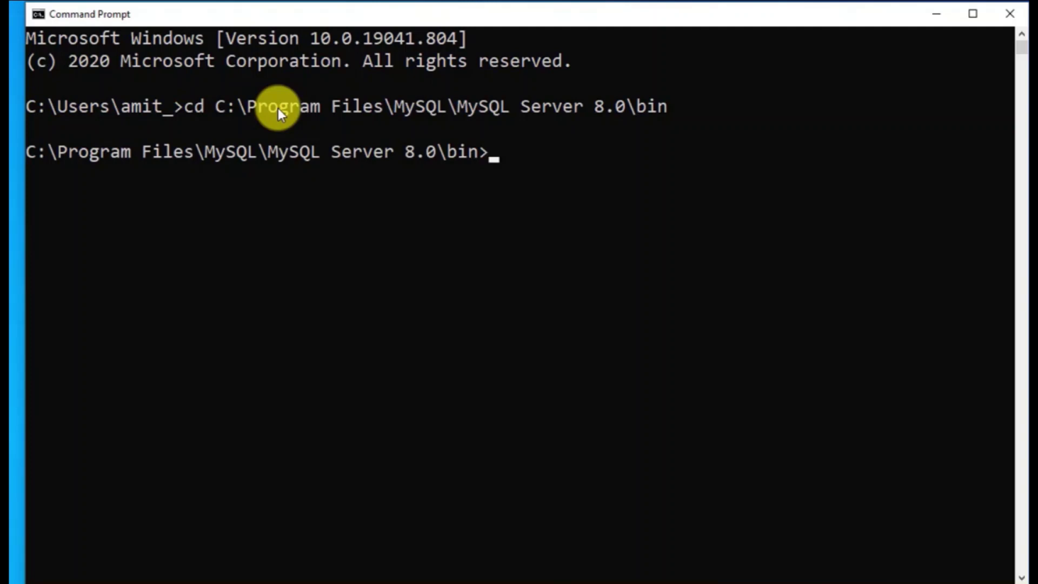
# Log in to the server with mysql -u root -p and the root password, and list the databases with show databases;
pyautogui.write('mysql -u root -p')
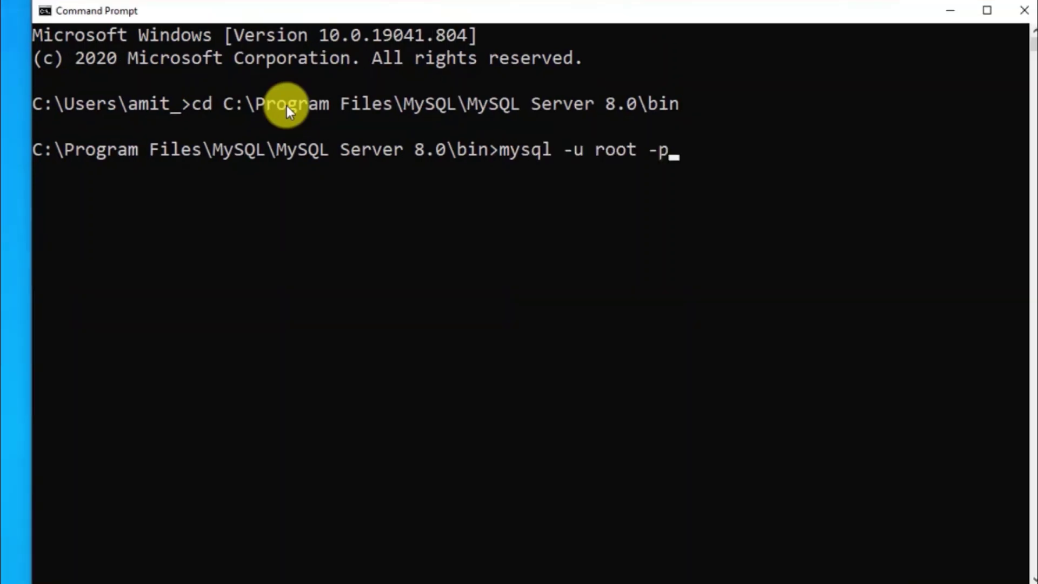
pyautogui.press('Return')
pyautogui.hotkey('ctrl', 'v')
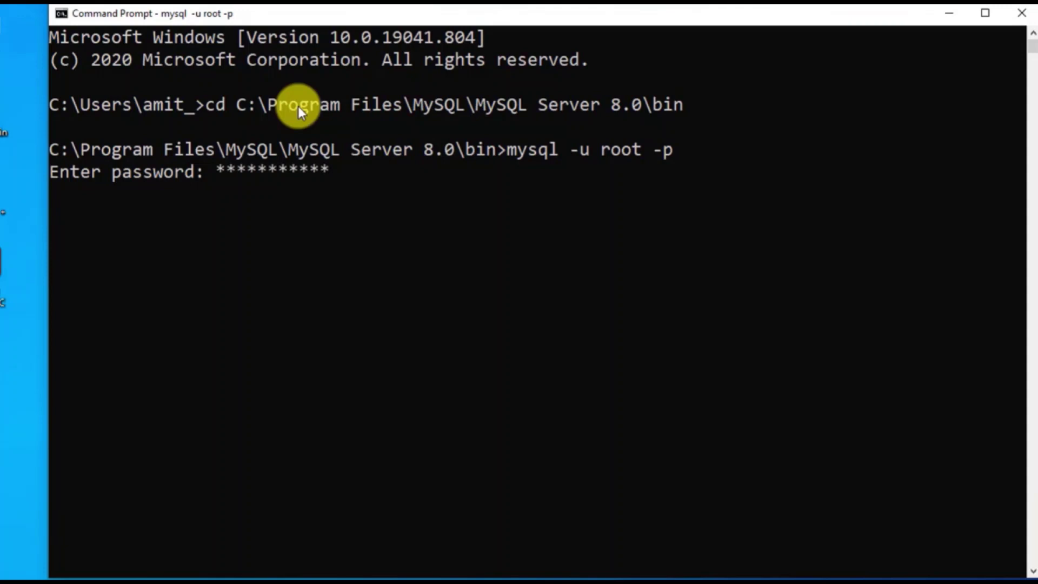
pyautogui.press('Return')
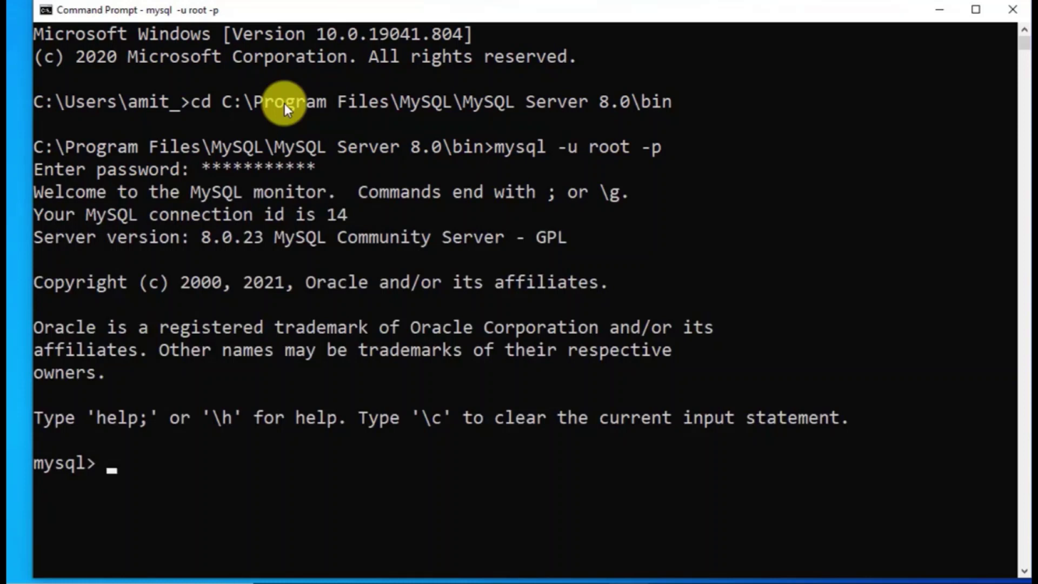
pyautogui.write('show databases;')
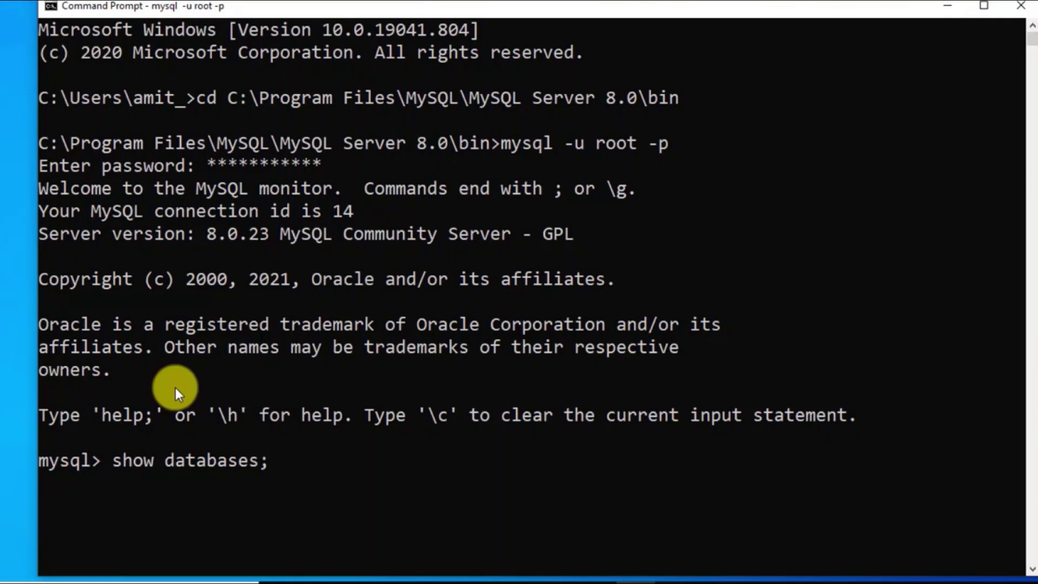
pyautogui.press('Return')
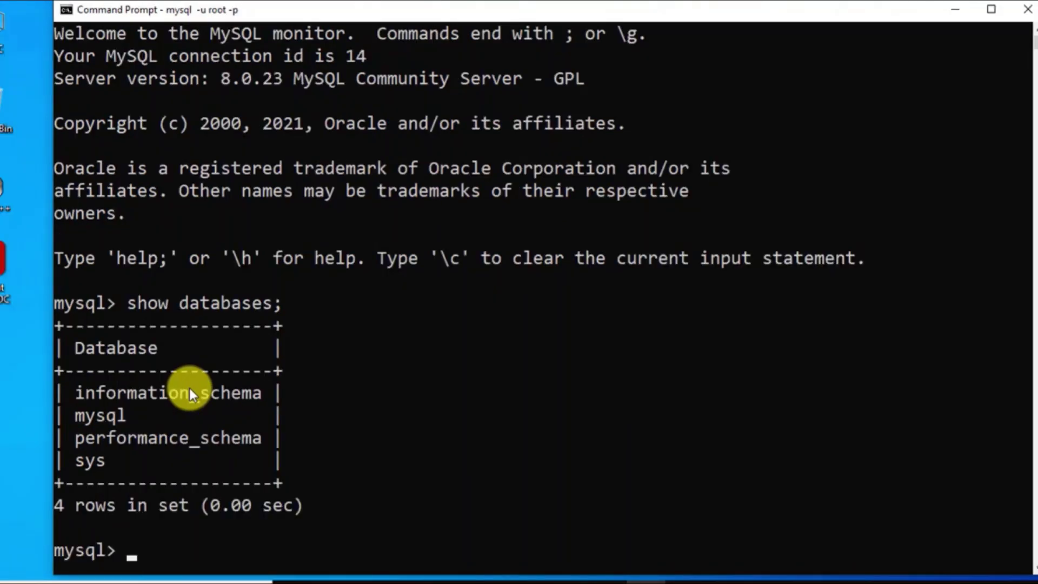